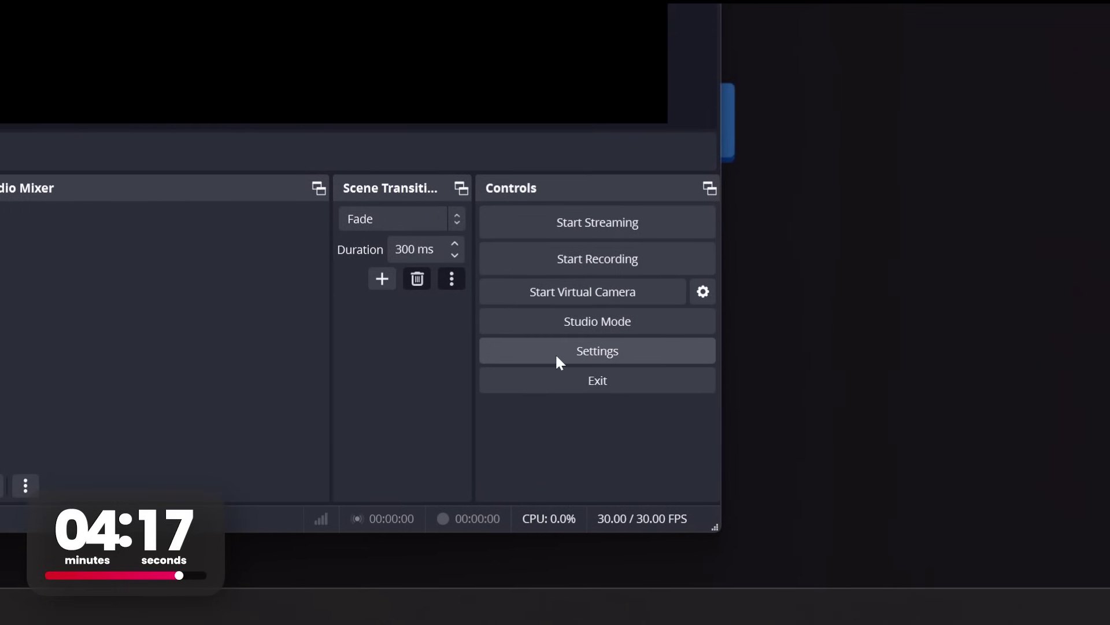
Open Settings and confirm Twitch as the streaming service
{"action": "left_click", "coordinate": [557, 357]}
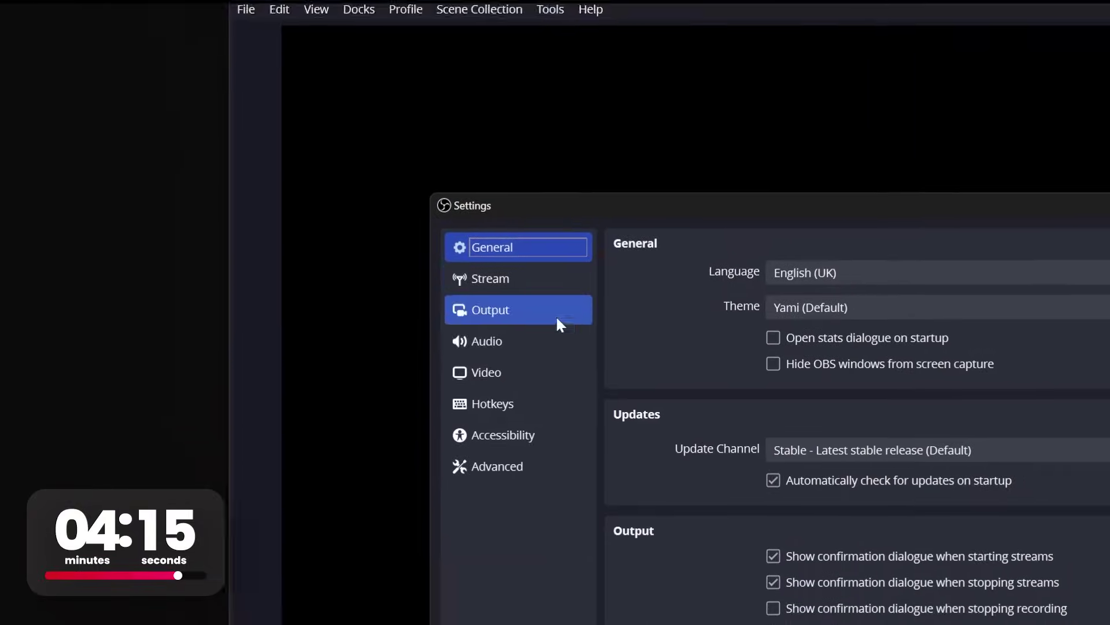
{"action": "left_click", "coordinate": [357, 174]}
{"action": "left_click", "coordinate": [538, 160]}
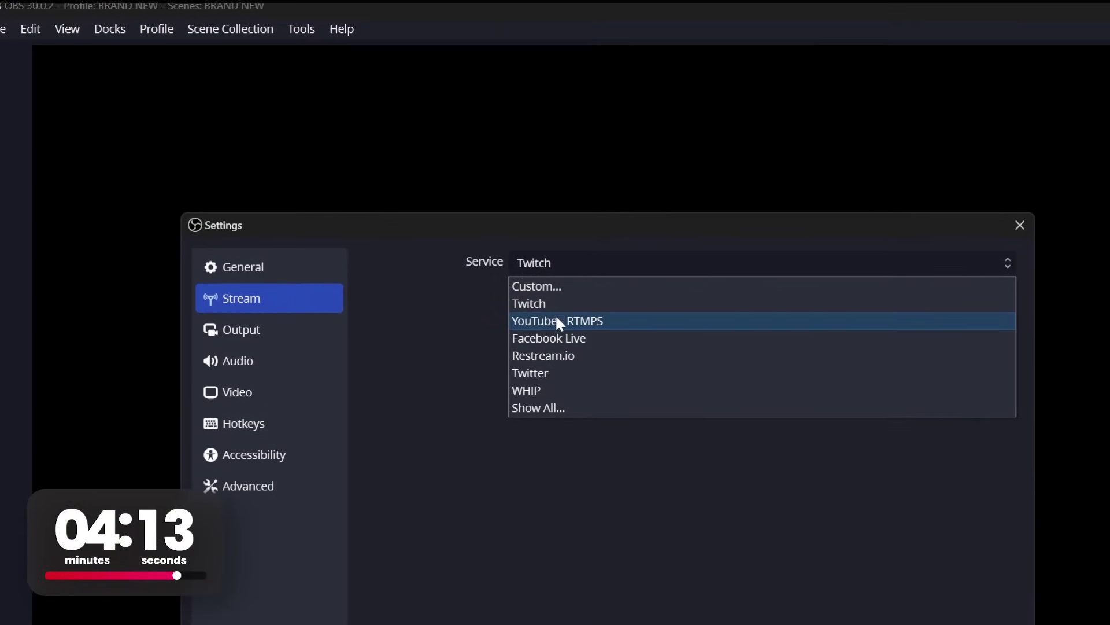
{"action": "left_click", "coordinate": [506, 350]}
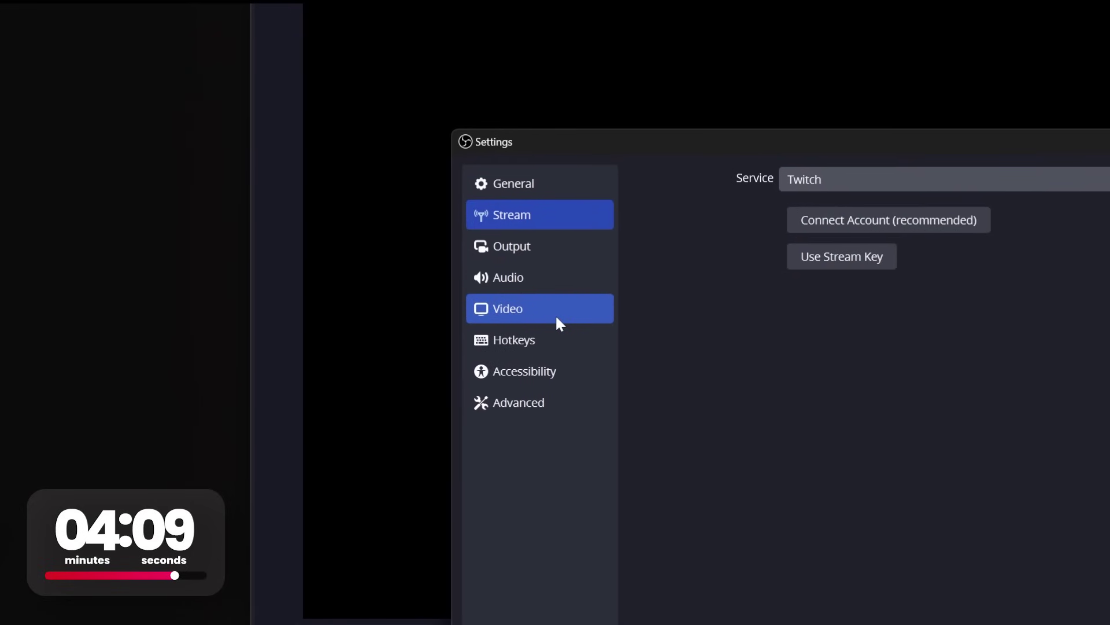
Keep the base canvas at 1920x1080 and scale the output resolution to 1280x720
{"action": "left_click", "coordinate": [373, 222]}
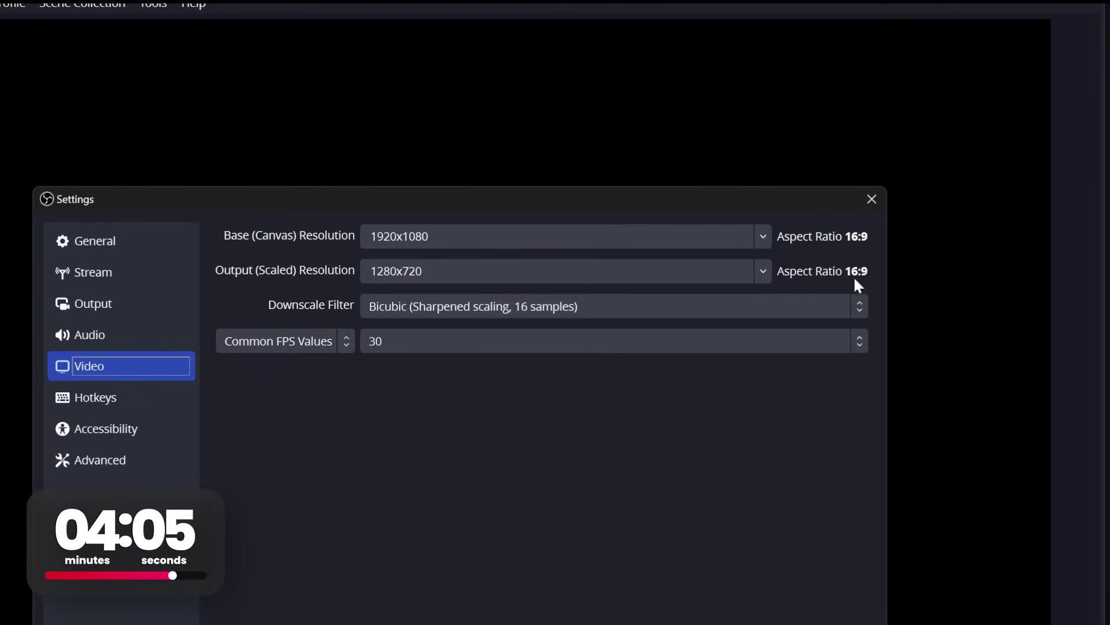
{"action": "left_click", "coordinate": [764, 235]}
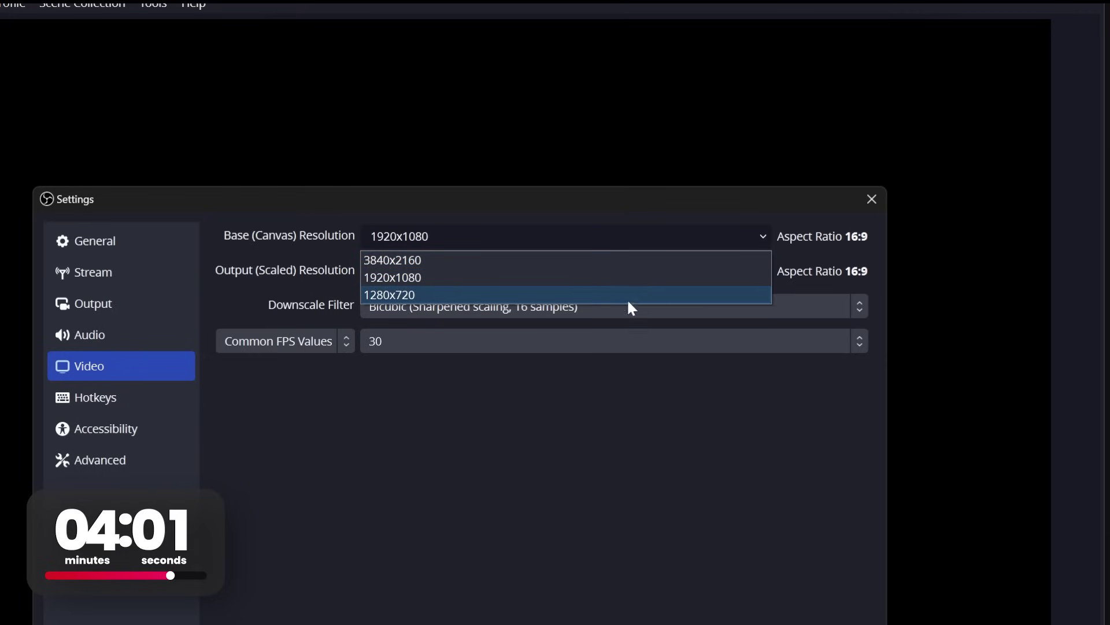
{"action": "left_click", "coordinate": [686, 297]}
{"action": "left_click", "coordinate": [754, 277]}
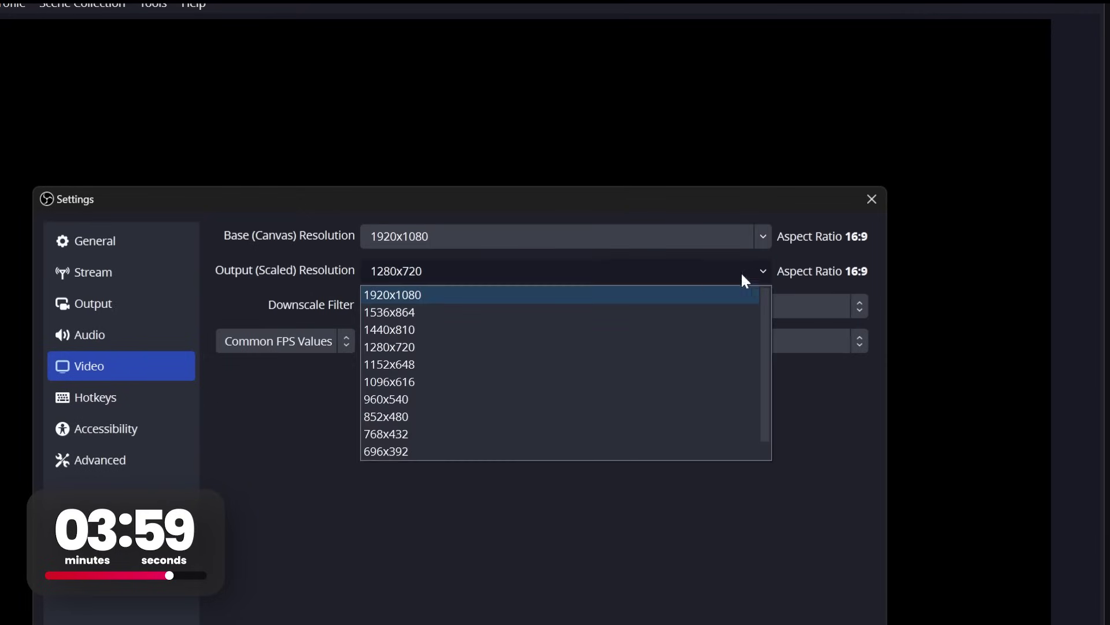
{"action": "left_click", "coordinate": [467, 296]}
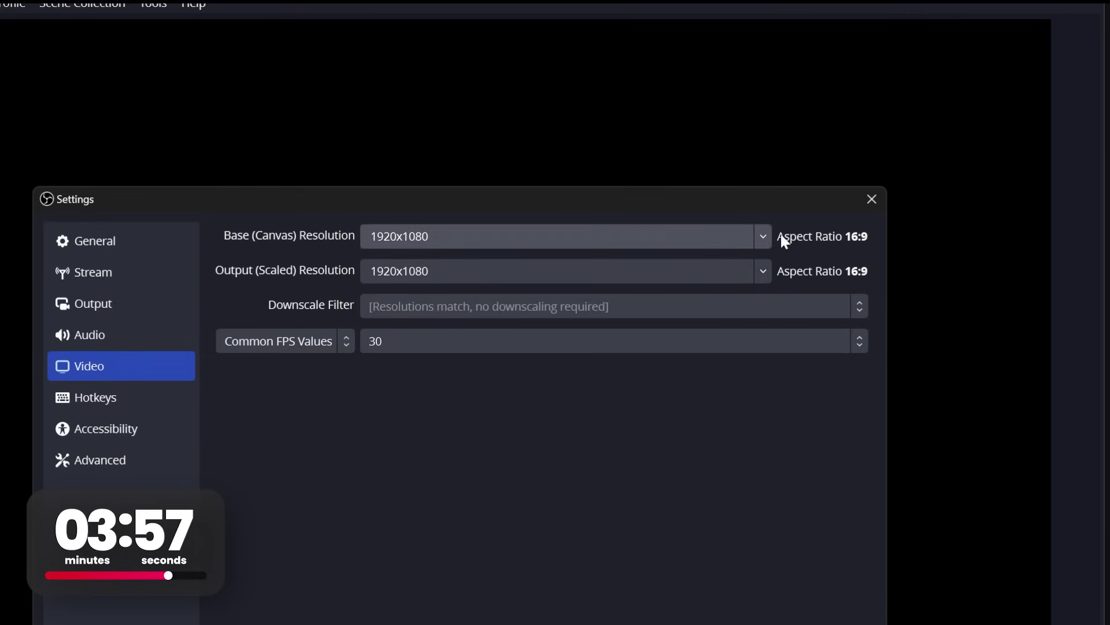
{"action": "left_click", "coordinate": [763, 271]}
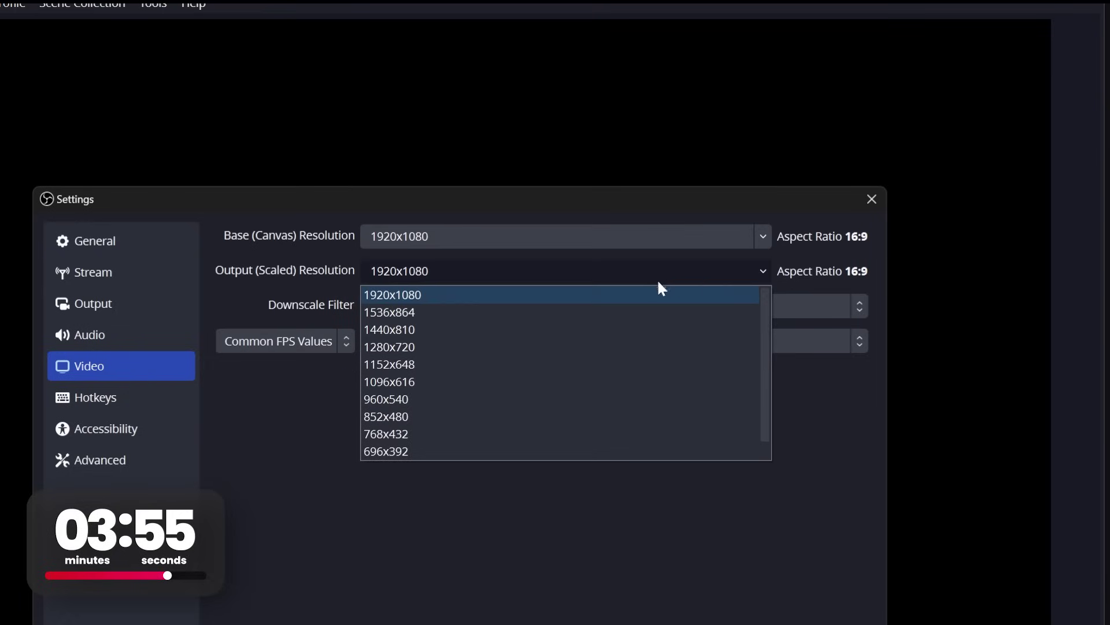
{"action": "left_click", "coordinate": [470, 347]}
Pick a Common FPS Value for the frame rate, which ends up reading 10
{"action": "left_click", "coordinate": [863, 340]}
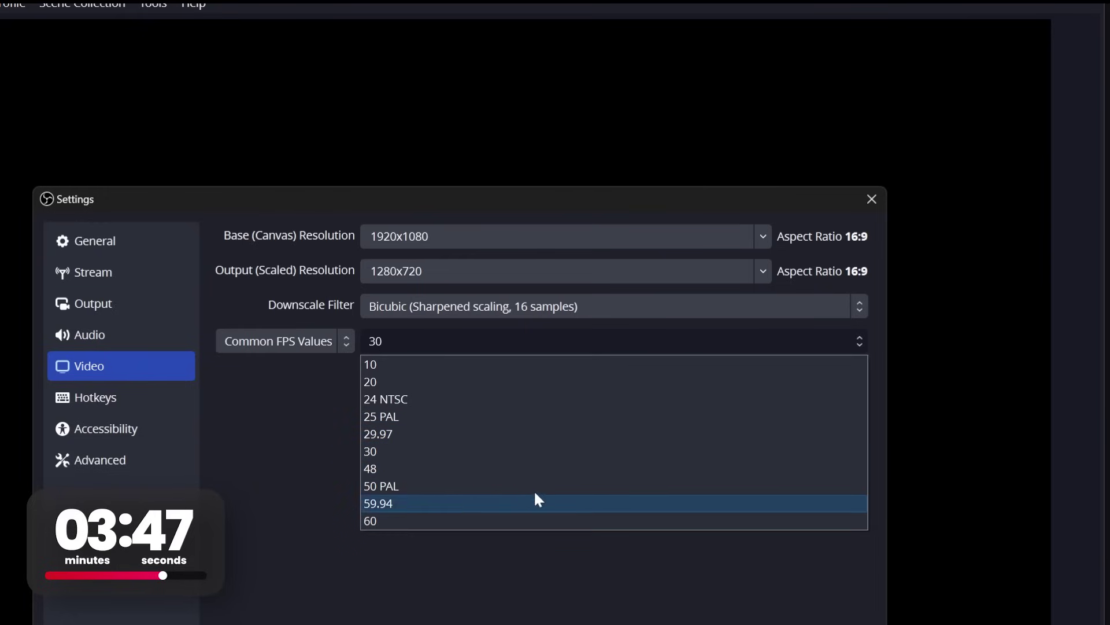
{"action": "left_click", "coordinate": [483, 451]}
{"action": "left_click", "coordinate": [456, 339]}
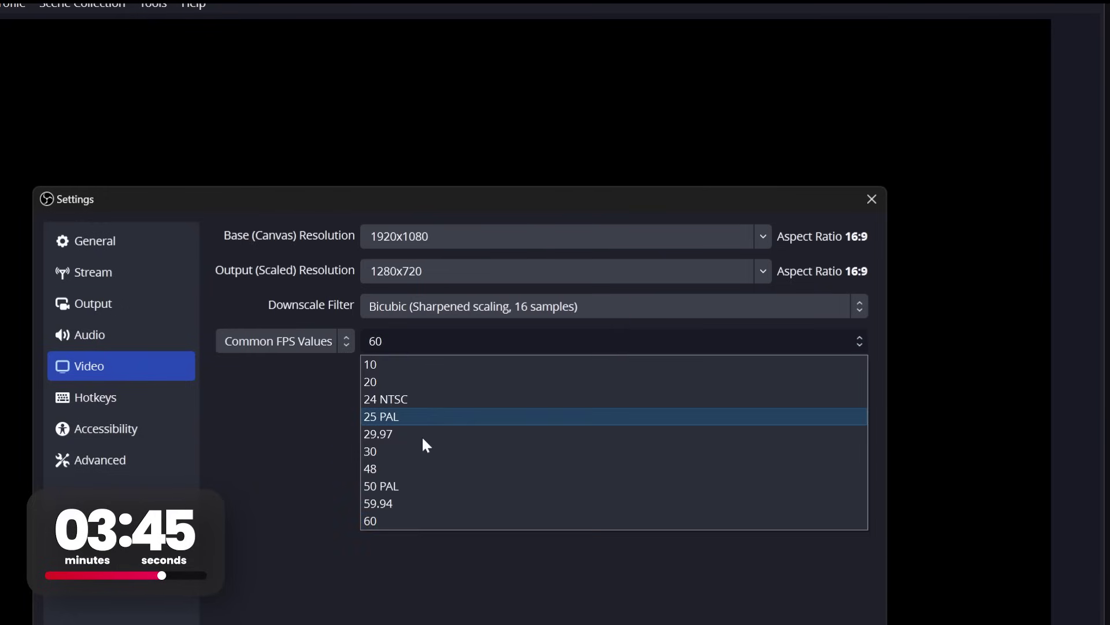
{"action": "left_click", "coordinate": [410, 450]}
{"action": "key", "text": "Home"}
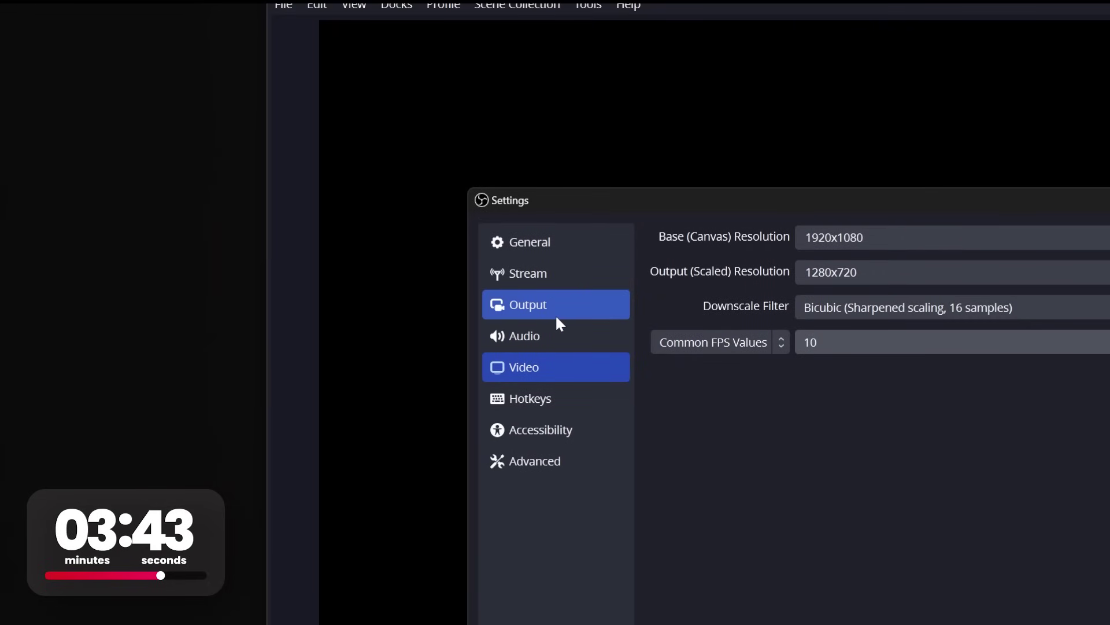
On the Output page, keep 6000 Kbps with the Hardware (NVENC, H.264) encoder and P5: Slow preset
{"action": "left_click", "coordinate": [556, 318]}
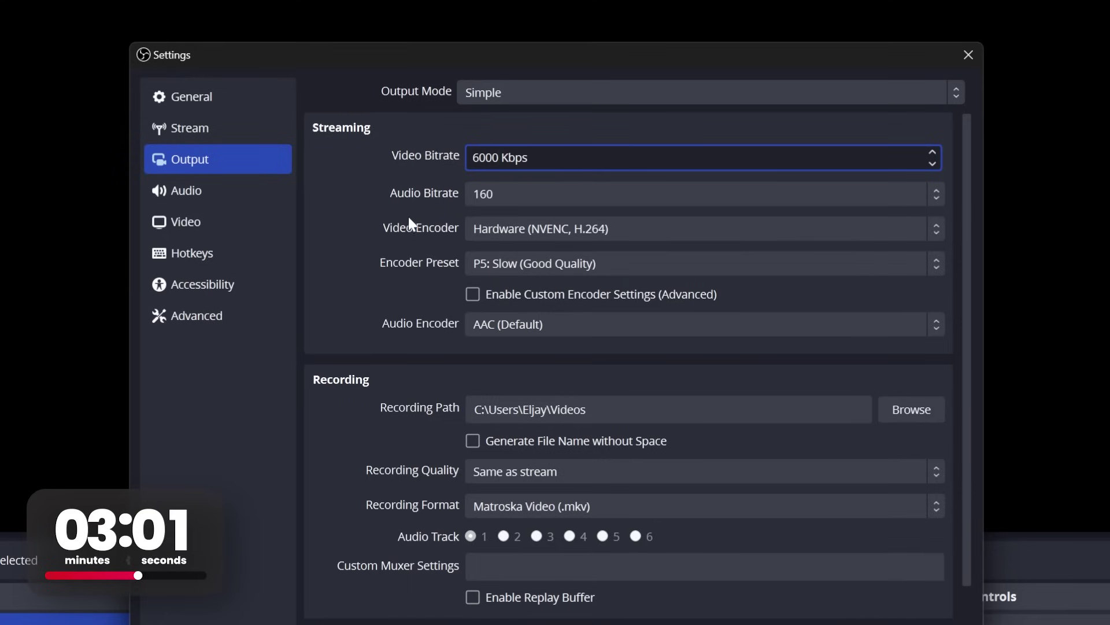
{"action": "left_click", "coordinate": [512, 235]}
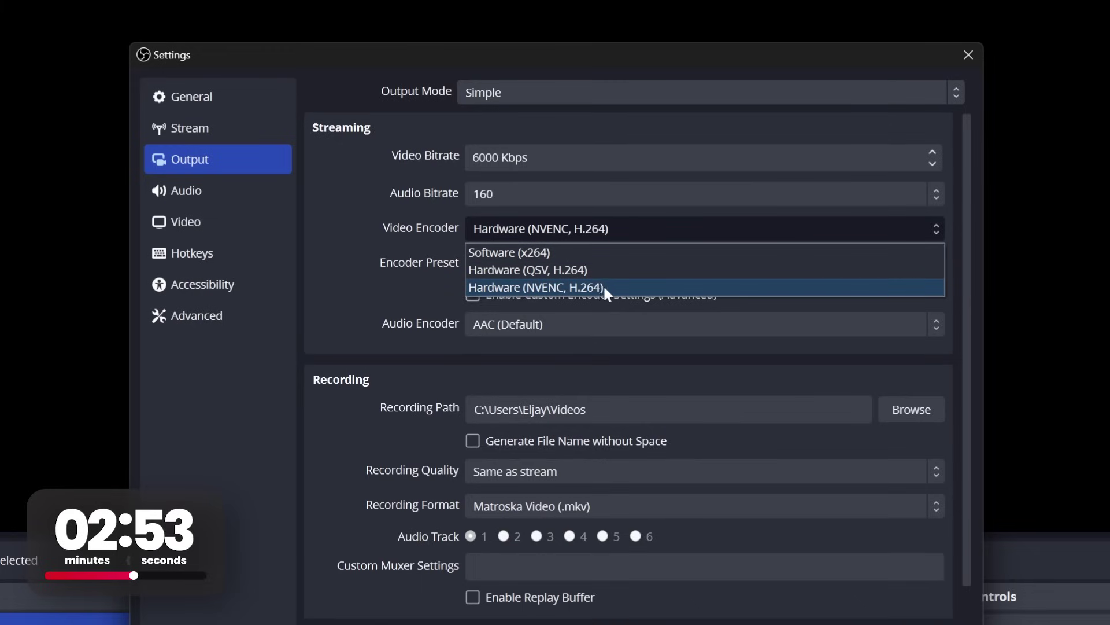
{"action": "left_click", "coordinate": [476, 287]}
{"action": "left_click", "coordinate": [532, 263]}
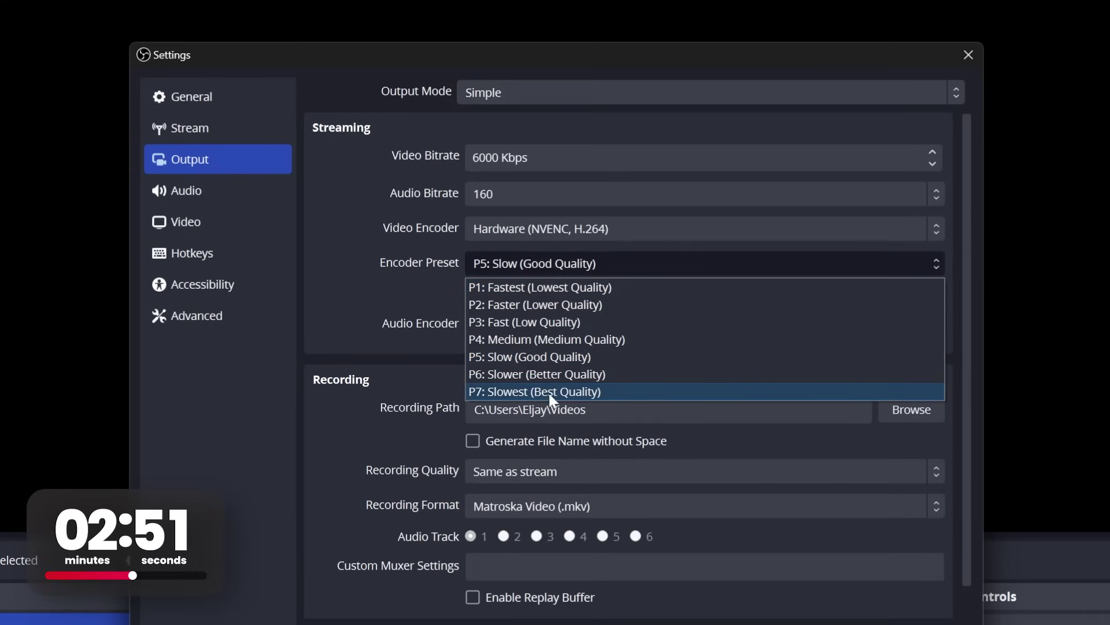
{"action": "left_click", "coordinate": [580, 357]}
{"action": "left_click", "coordinate": [591, 262]}
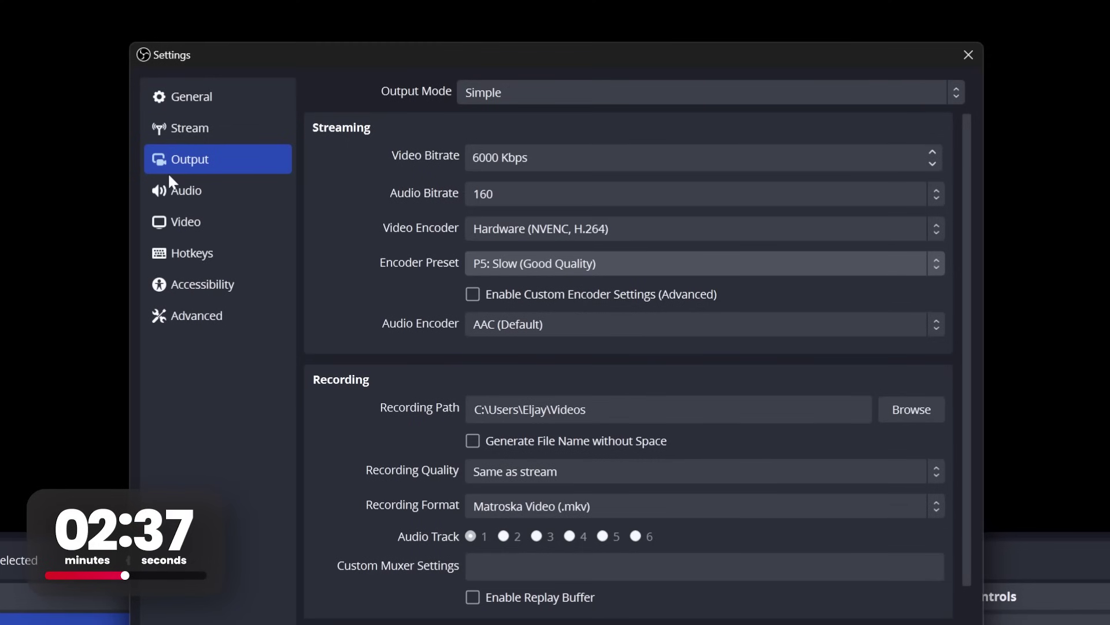
Assign MIC (BRIDGE CAST X-II) to Mic/Auxiliary Audio and SYSTEM (BRIDGE CAST X-II) to Desktop Audio
{"action": "left_click", "coordinate": [191, 190]}
{"action": "left_click", "coordinate": [535, 241]}
{"action": "left_click", "coordinate": [397, 214]}
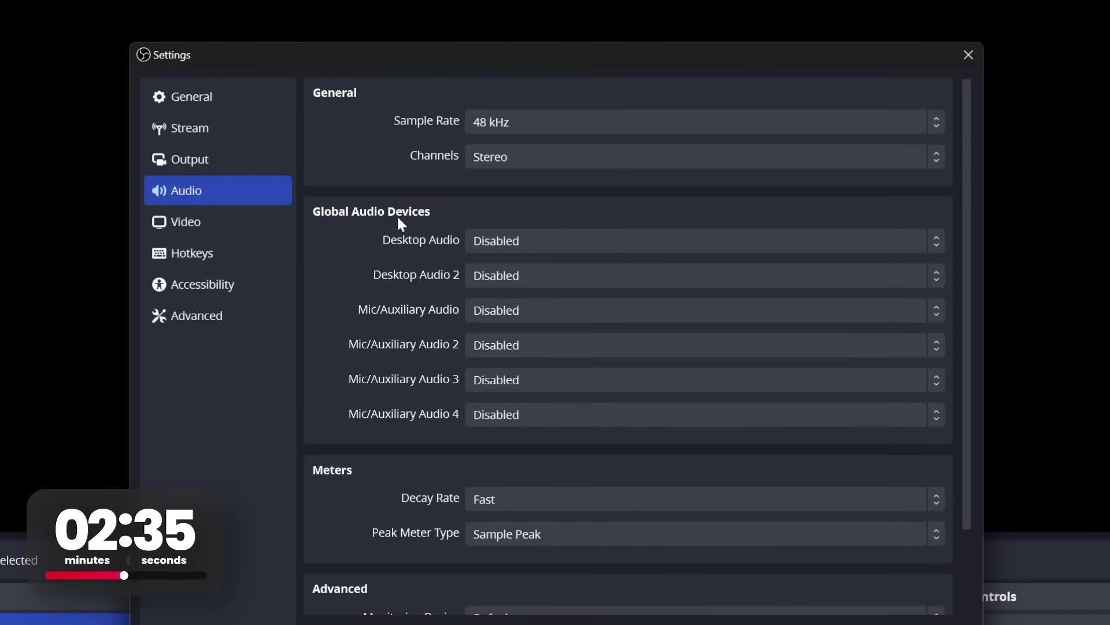
{"action": "left_click", "coordinate": [537, 237]}
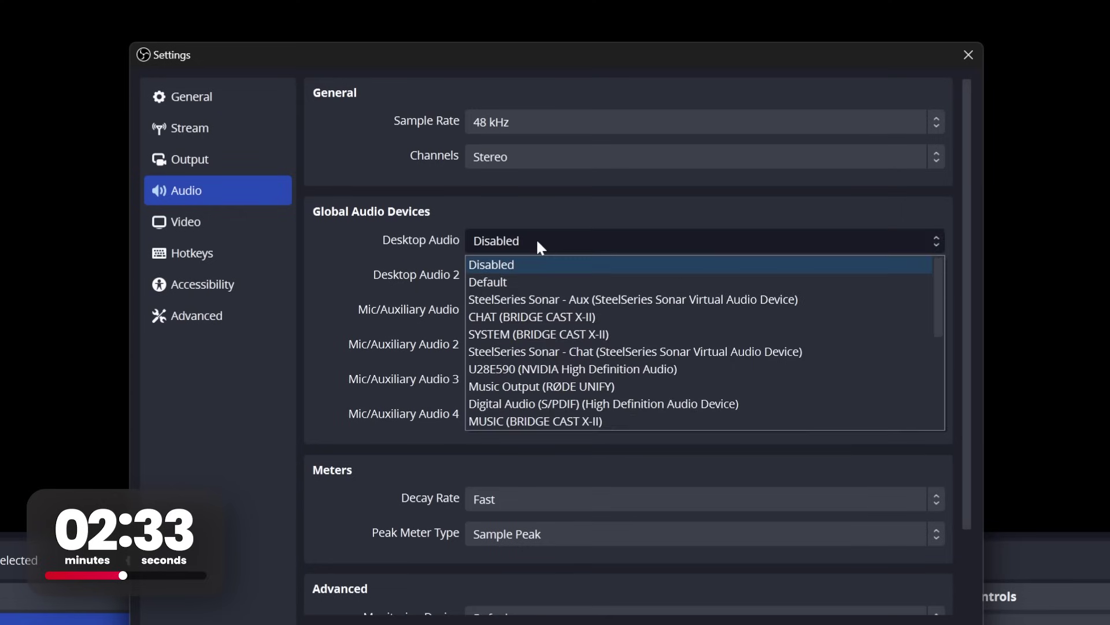
{"action": "left_click", "coordinate": [446, 241]}
{"action": "left_click", "coordinate": [507, 310]}
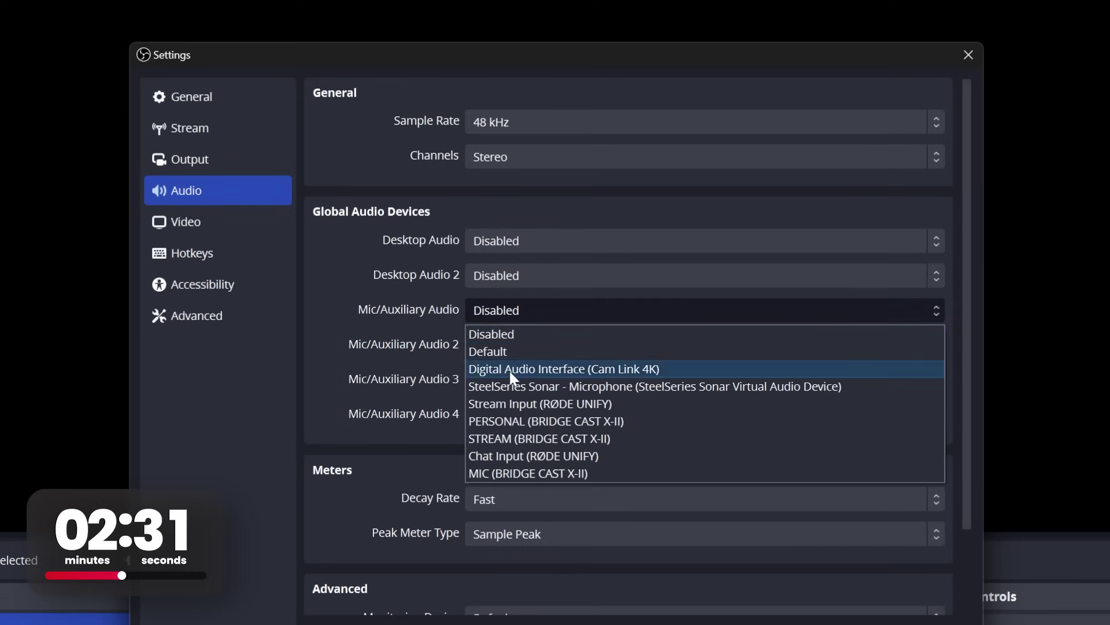
{"action": "left_click", "coordinate": [512, 473]}
{"action": "left_click", "coordinate": [501, 242]}
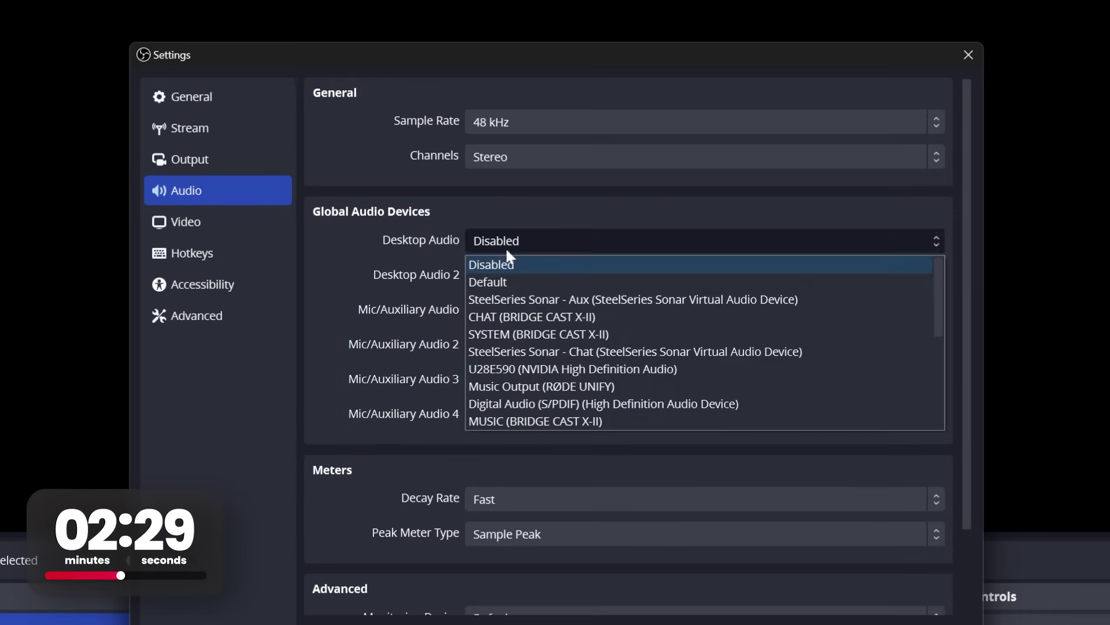
{"action": "left_click", "coordinate": [511, 334]}
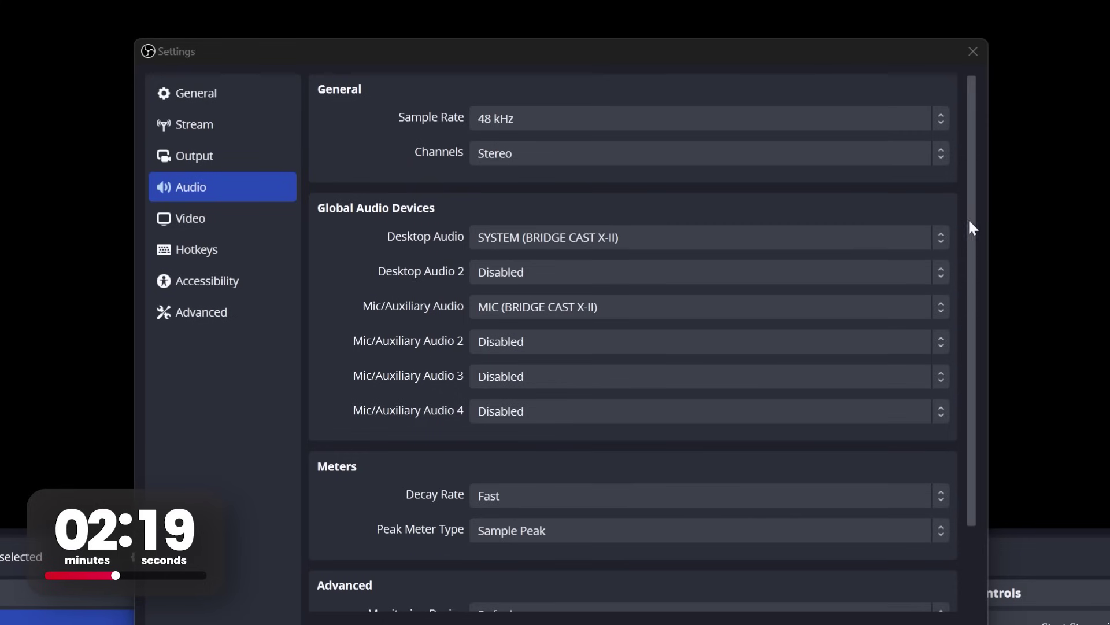
Check the monitoring device list and apply settings, leaving Desktop Audio at -22.1 dB and Mic/Aux at -0.2 dB
{"action": "scroll", "coordinate": [975, 248], "scroll_direction": "down", "scroll_amount": 3}
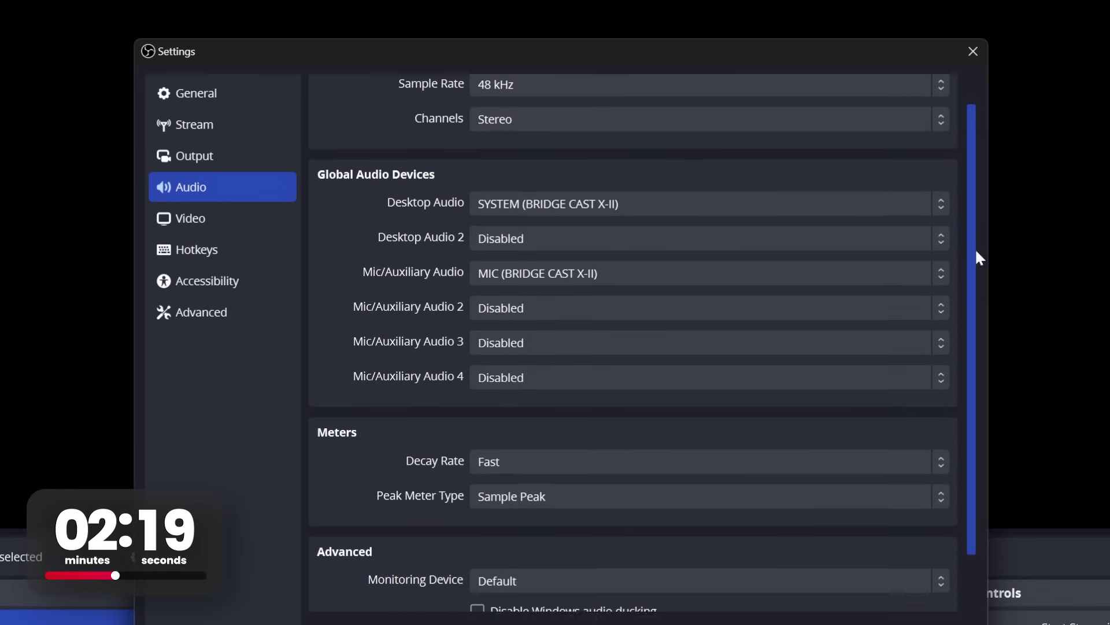
{"action": "left_click", "coordinate": [595, 517]}
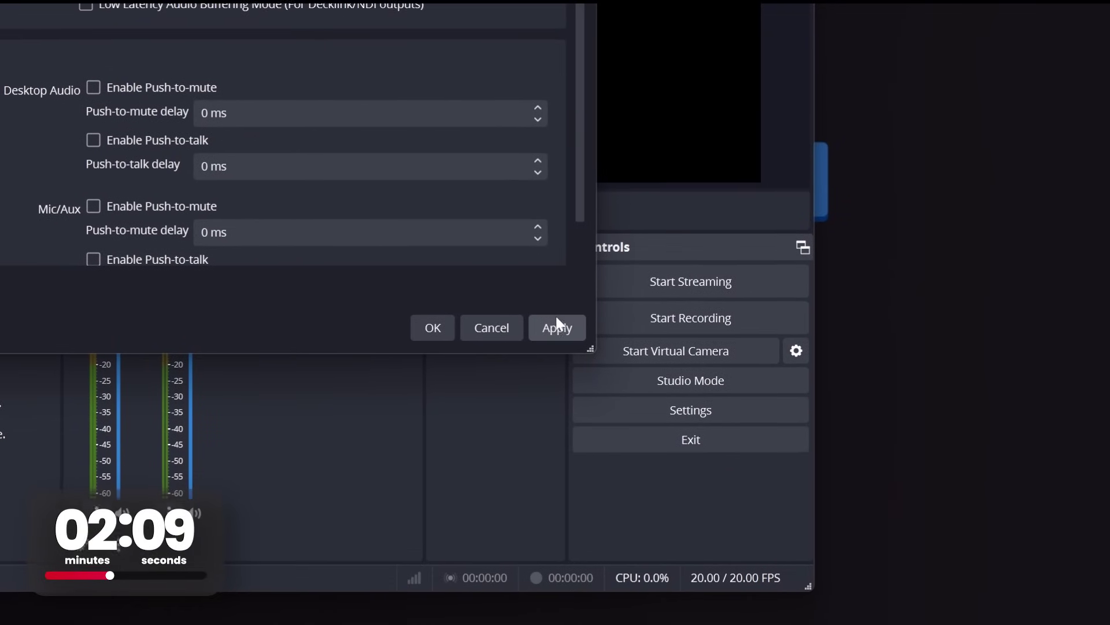
{"action": "left_click", "coordinate": [638, 393]}
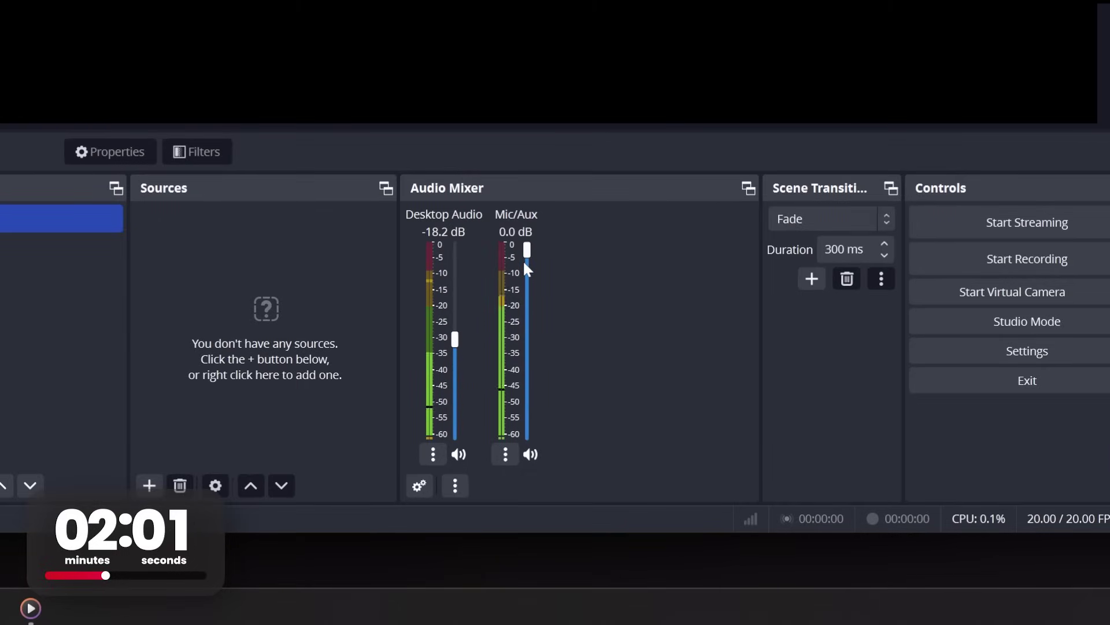
{"action": "scroll", "coordinate": [524, 261], "scroll_direction": "down", "scroll_amount": 1}
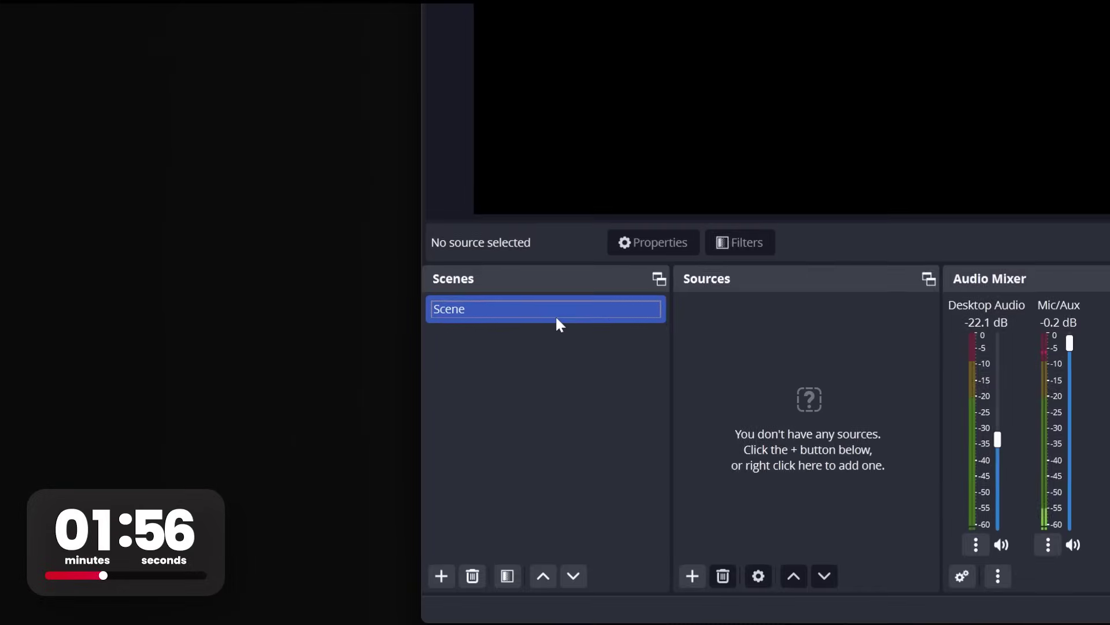
Rename the default scene to 'Game'
{"action": "left_click", "coordinate": [16, 216]}
{"action": "right_click", "coordinate": [557, 318]}
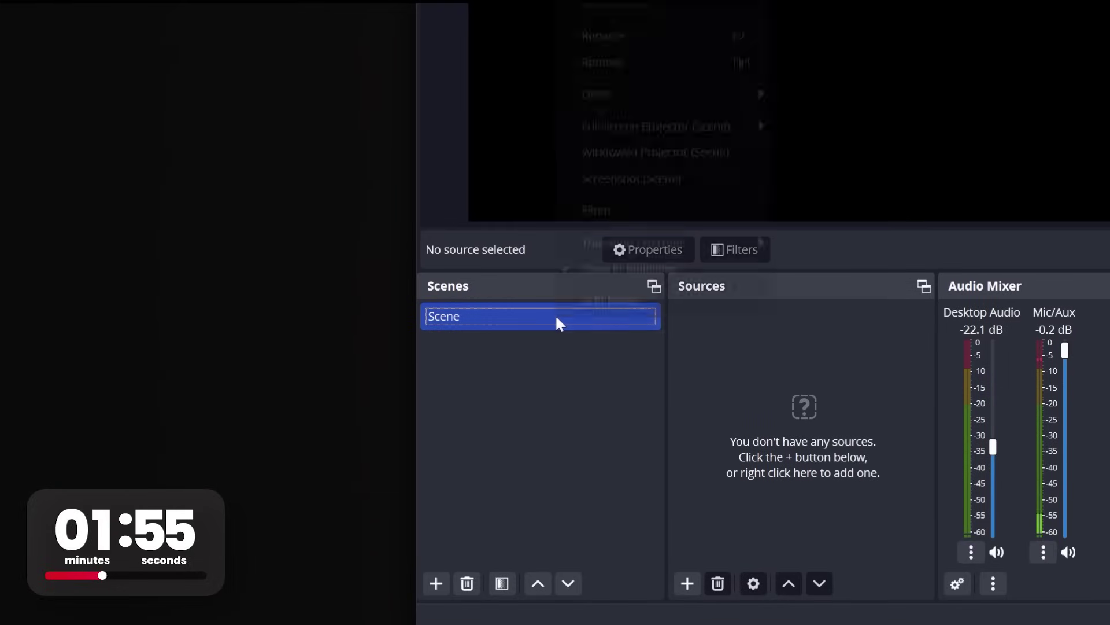
{"action": "left_click", "coordinate": [687, 39]}
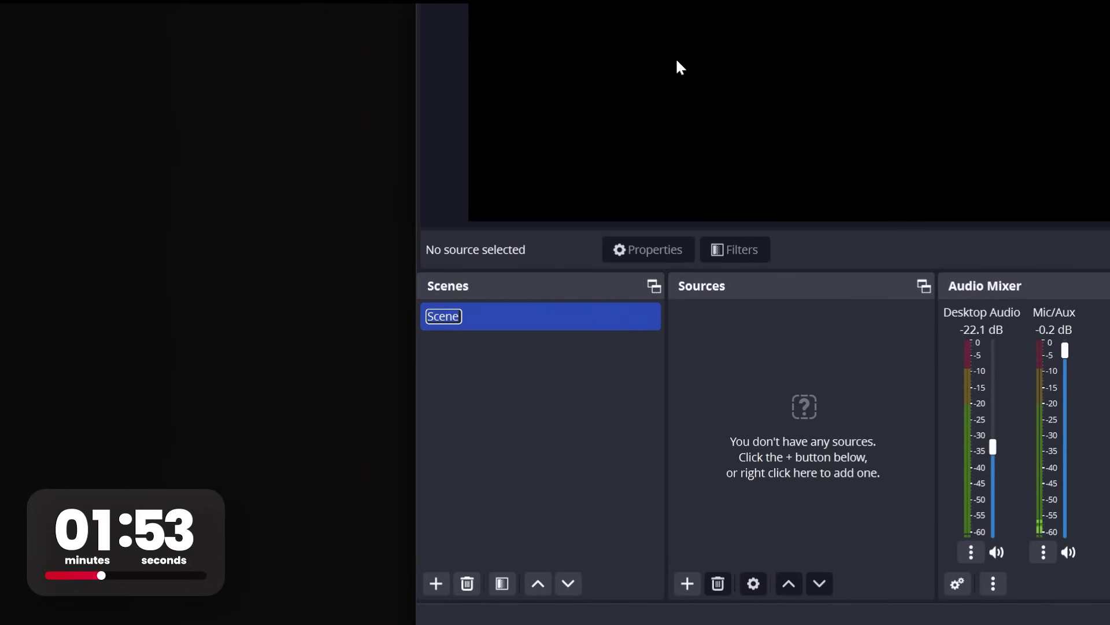
{"action": "type", "text": "Game"}
Add a Display capture source named 'Display' with default settings, then hide it
{"action": "left_click", "coordinate": [687, 583]}
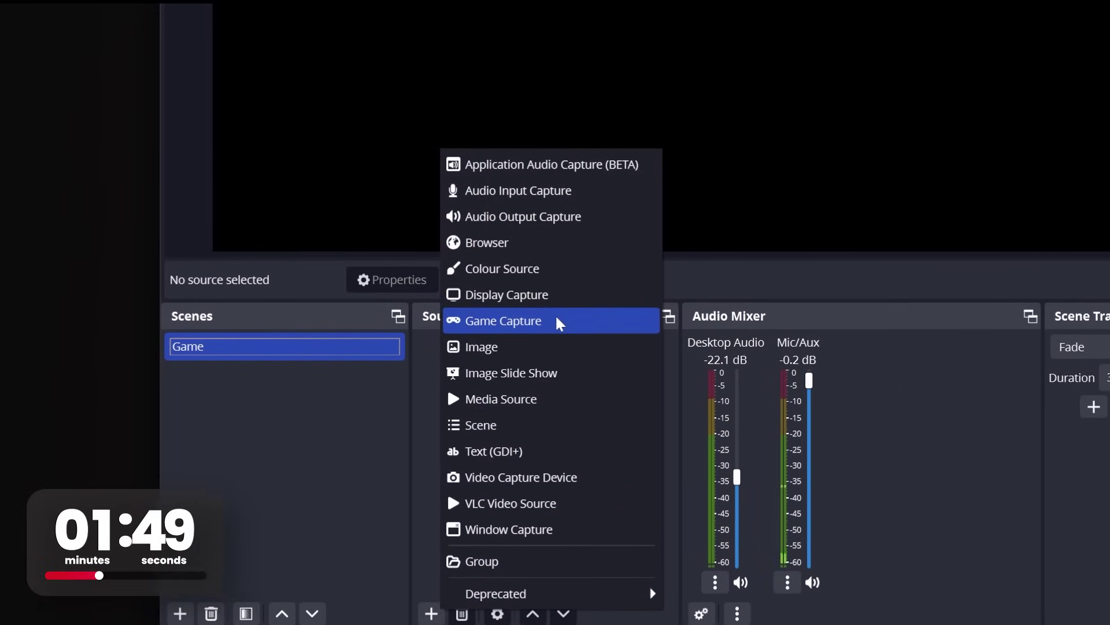
{"action": "left_click", "coordinate": [558, 324]}
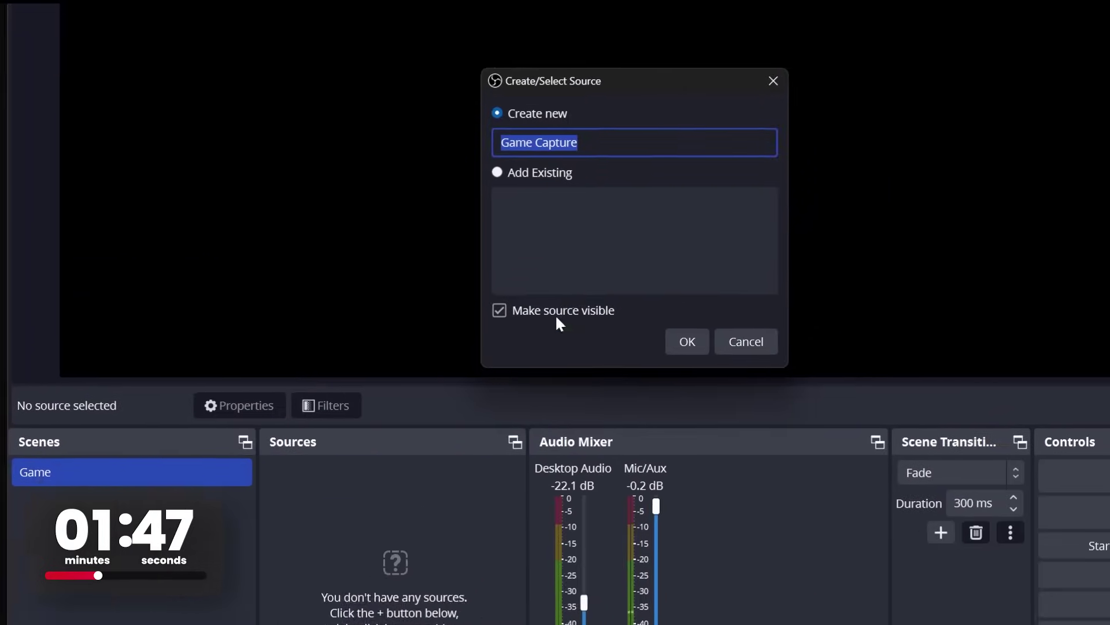
{"action": "type", "text": "G"}
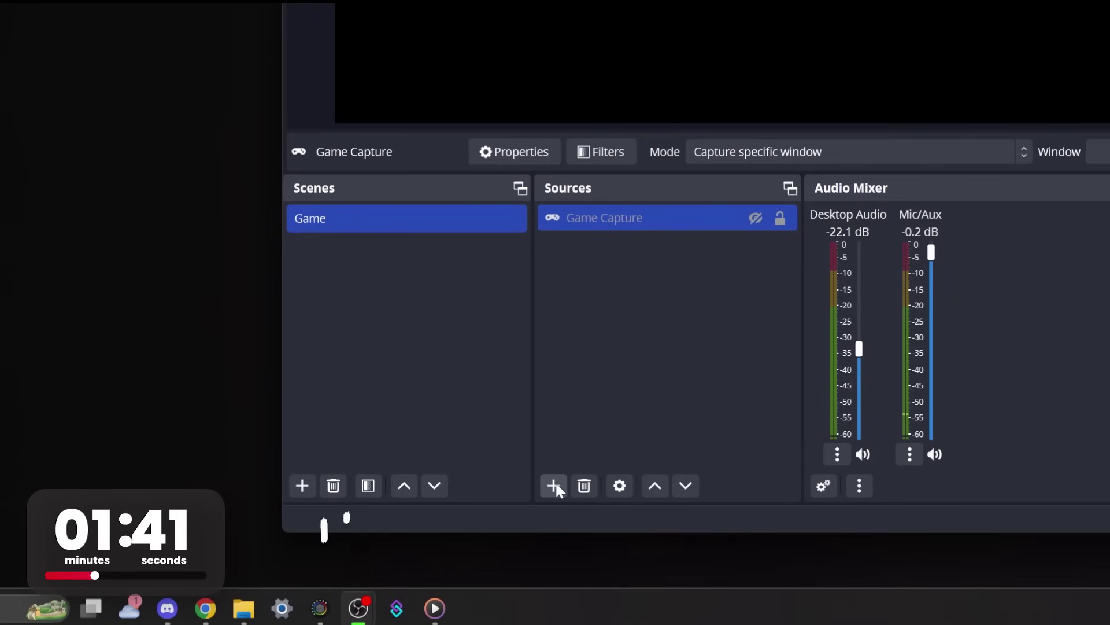
{"action": "left_click", "coordinate": [554, 486]}
{"action": "left_click", "coordinate": [636, 162]}
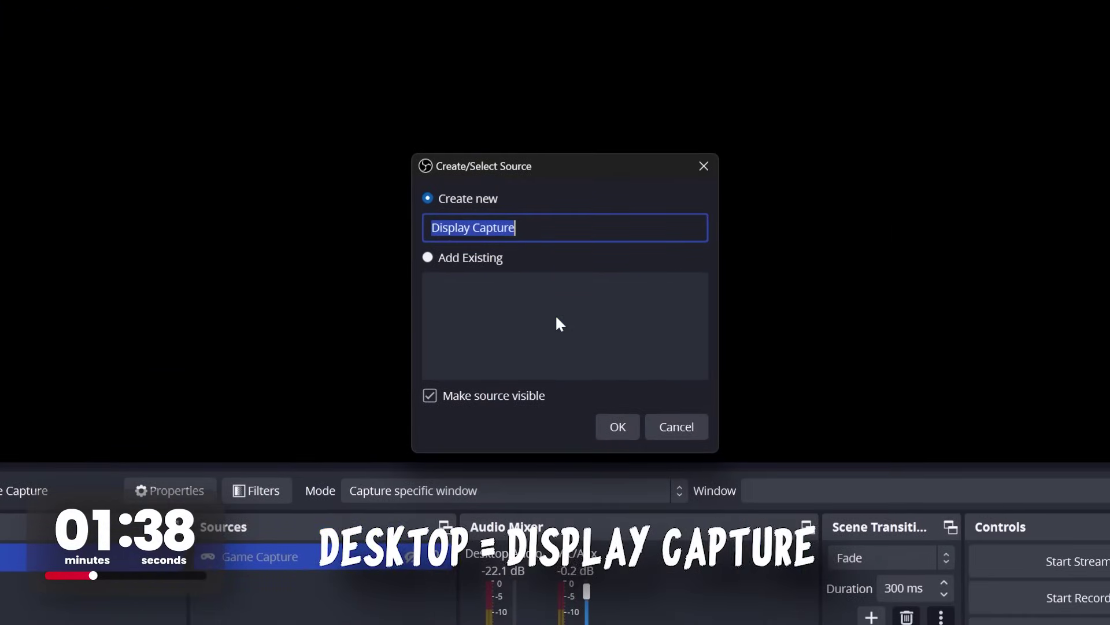
{"action": "type", "text": "2"}
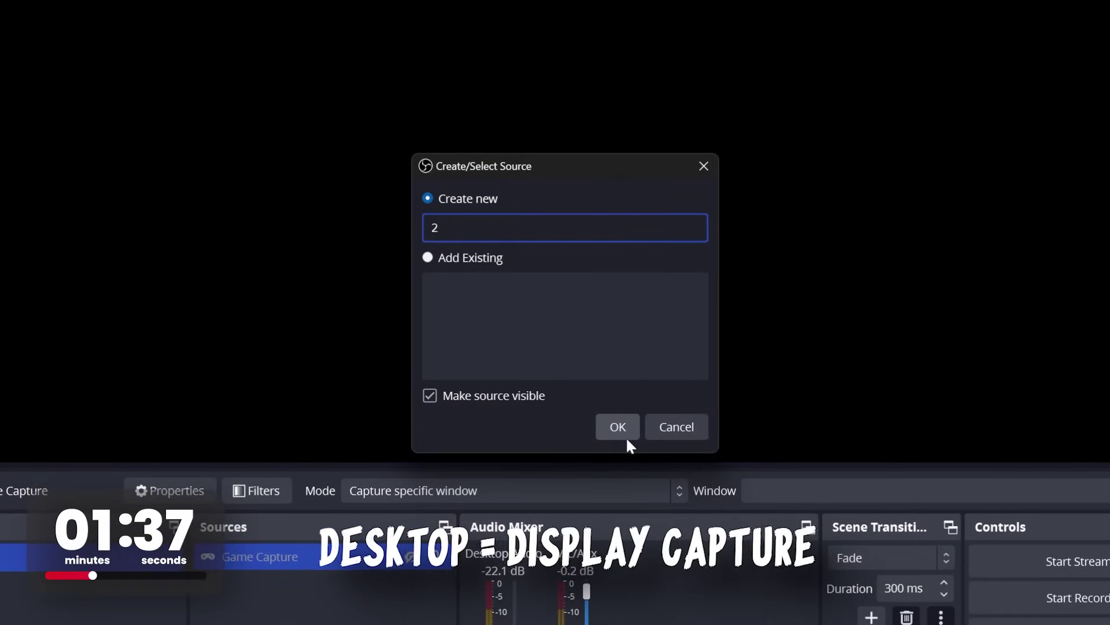
{"action": "type", "text": "Display"}
{"action": "left_click", "coordinate": [617, 428]}
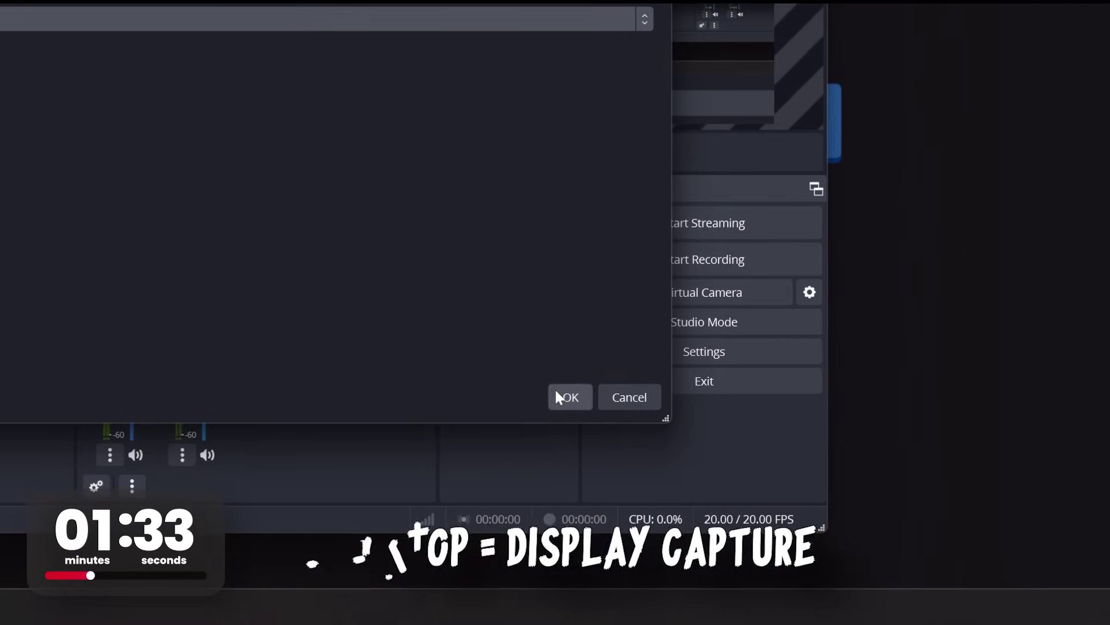
{"action": "left_click", "coordinate": [735, 513]}
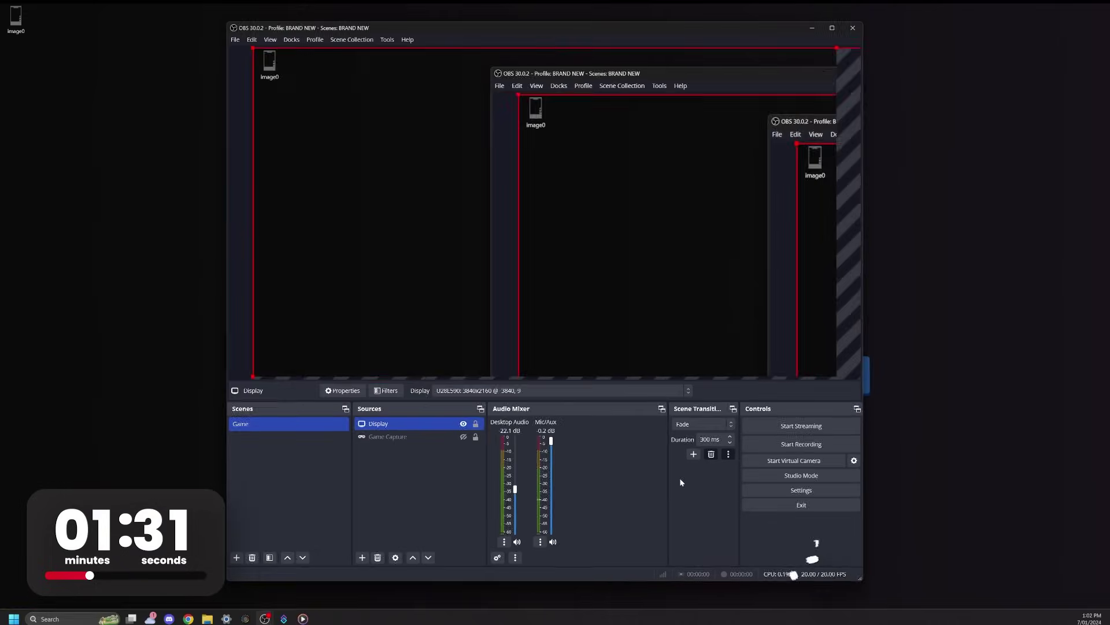
{"action": "left_click", "coordinate": [463, 424]}
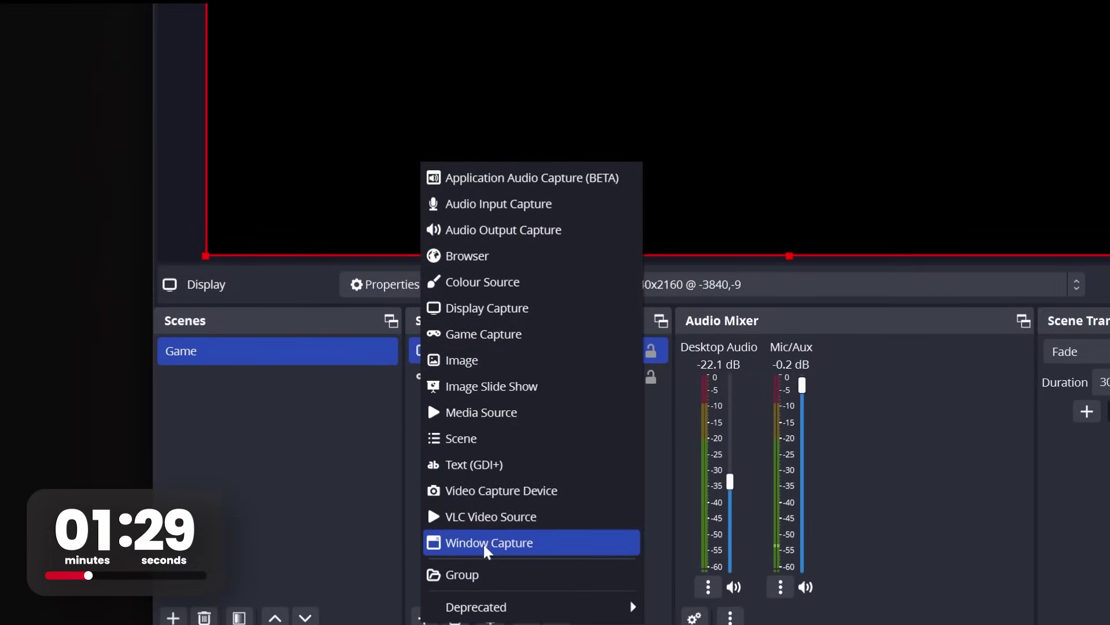
Add a capture source targeting the Lethal Company window so its menu appears in the preview
{"action": "left_click", "coordinate": [394, 520]}
{"action": "type", "text": "2"}
{"action": "left_click", "coordinate": [832, 220]}
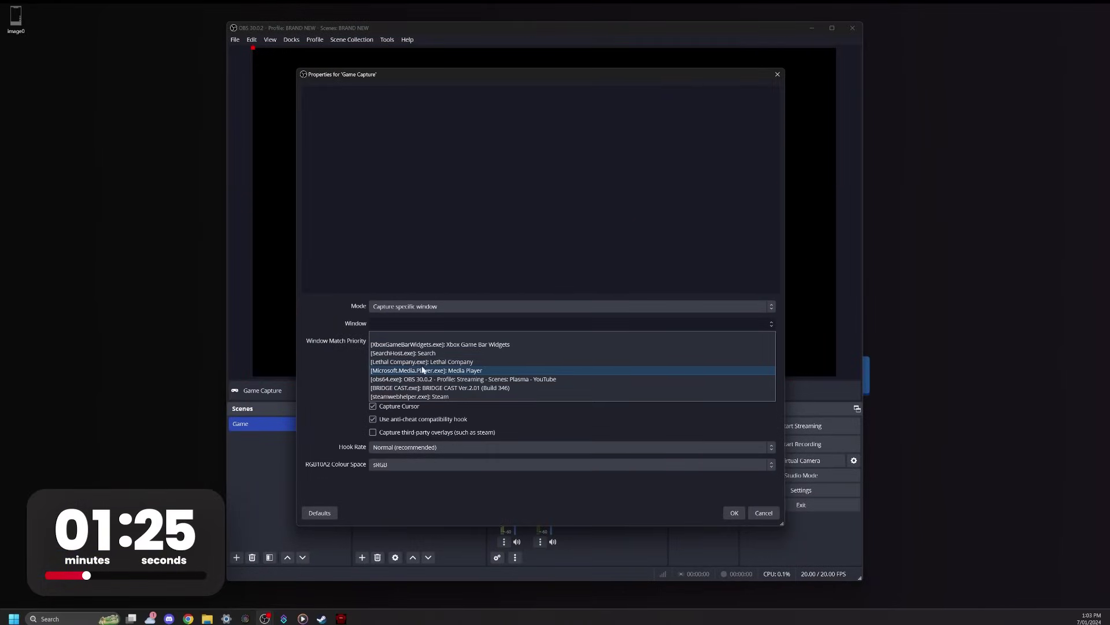
{"action": "left_click", "coordinate": [501, 399]}
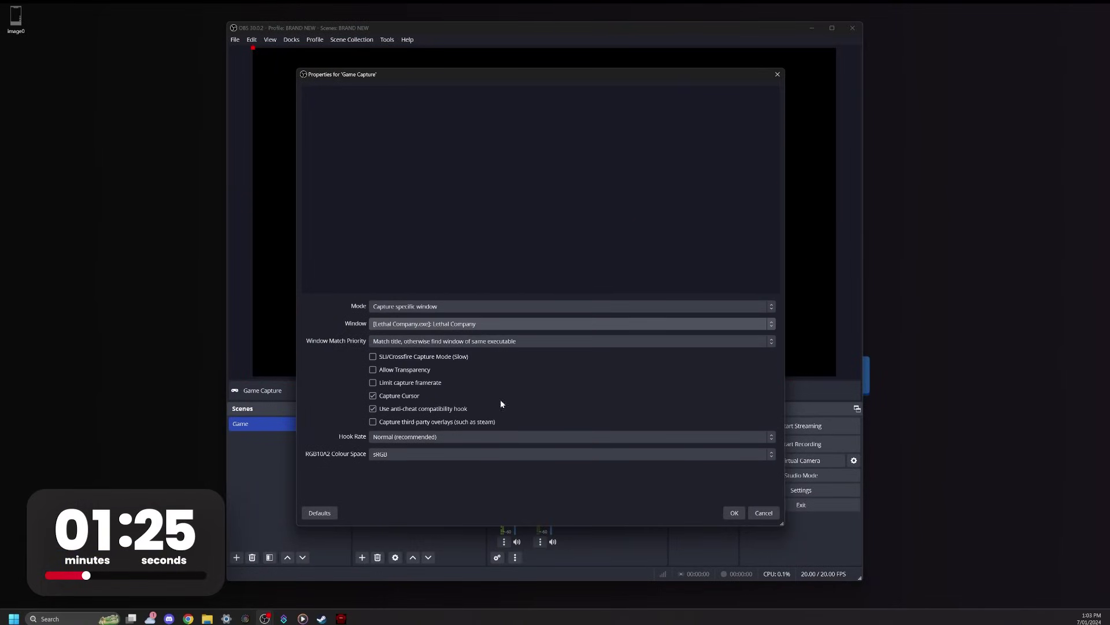
{"action": "left_click", "coordinate": [735, 513]}
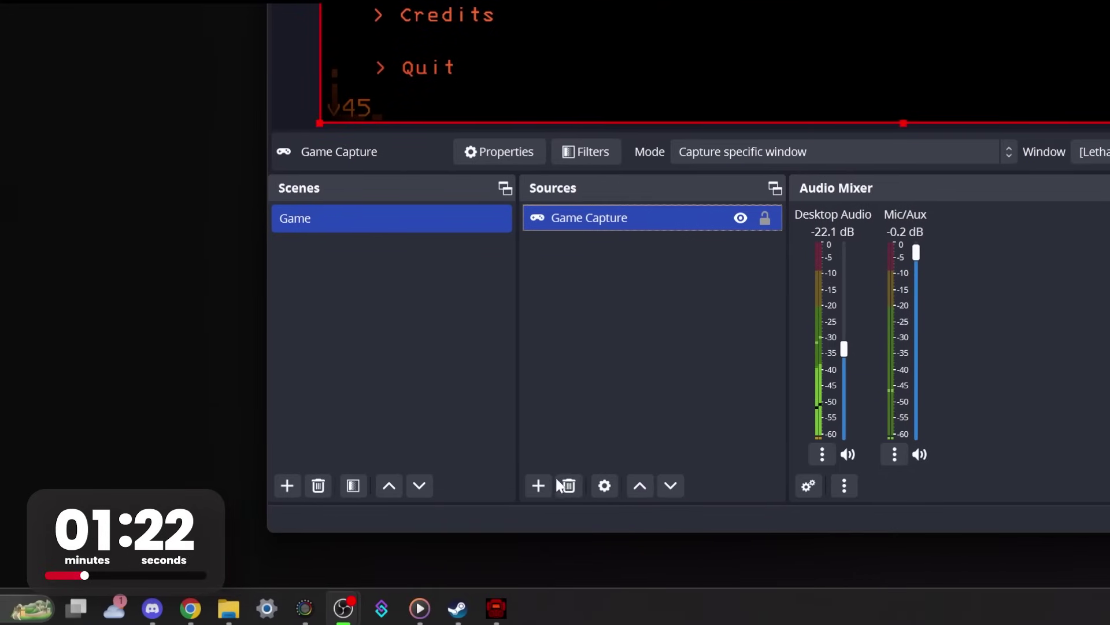
Add a 'Webcam' video capture source from Elgato Virtual Camera and crop its left edge inward
{"action": "left_click", "coordinate": [362, 557]}
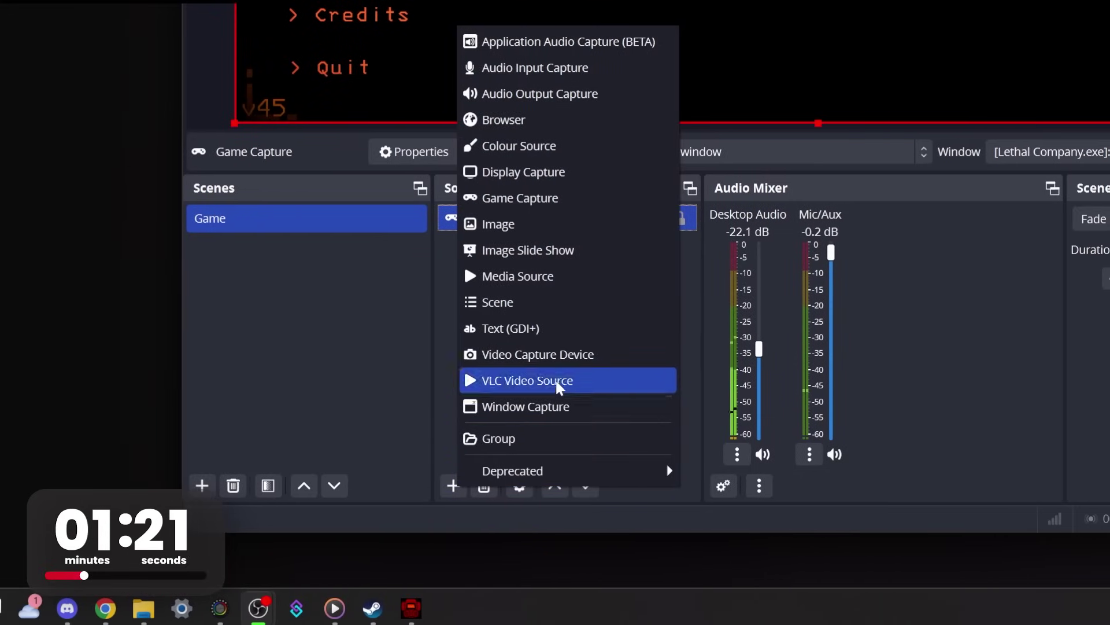
{"action": "left_click", "coordinate": [417, 506]}
{"action": "type", "text": "W"}
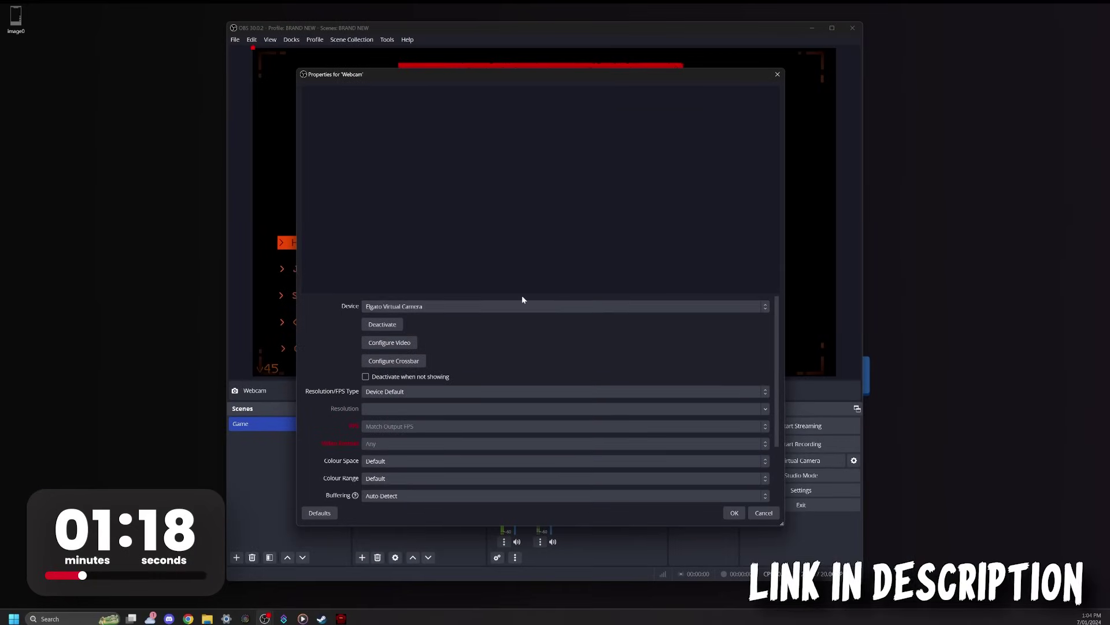
{"action": "left_click", "coordinate": [463, 306]}
{"action": "left_click", "coordinate": [443, 318]}
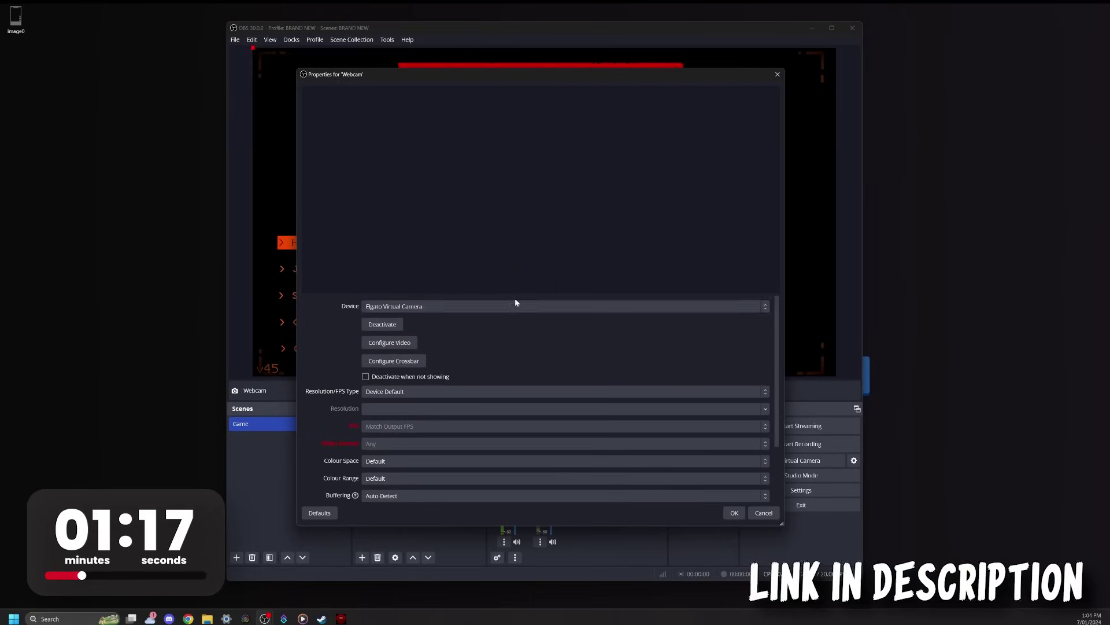
{"action": "left_click", "coordinate": [463, 306]}
{"action": "left_click", "coordinate": [730, 512]}
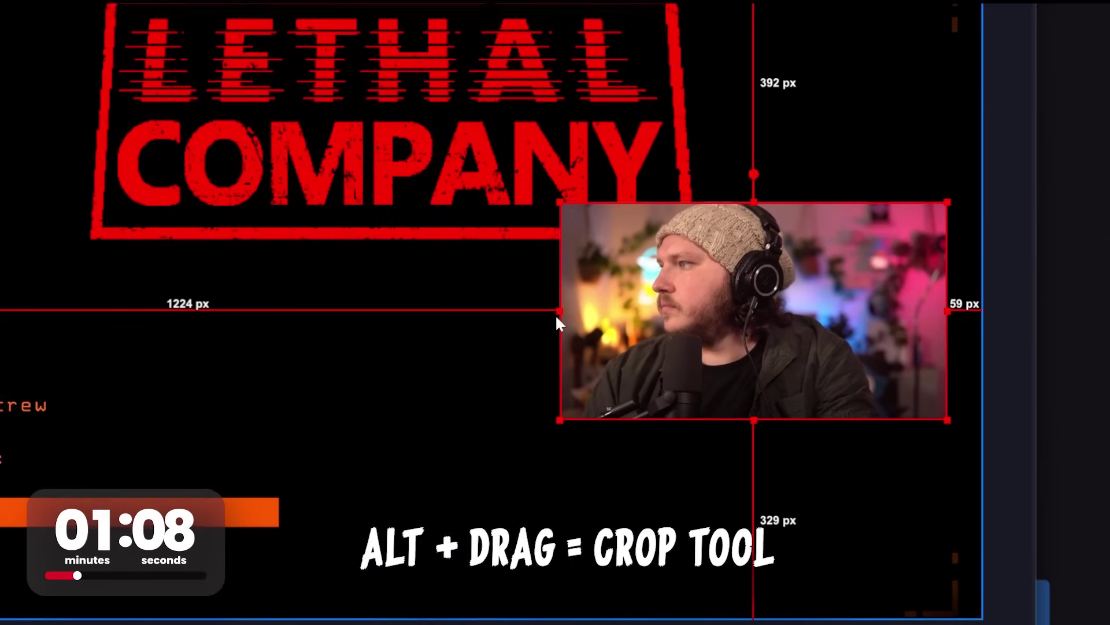
{"action": "left_click_drag", "start_coordinate": [559, 315], "coordinate": [624, 315]}
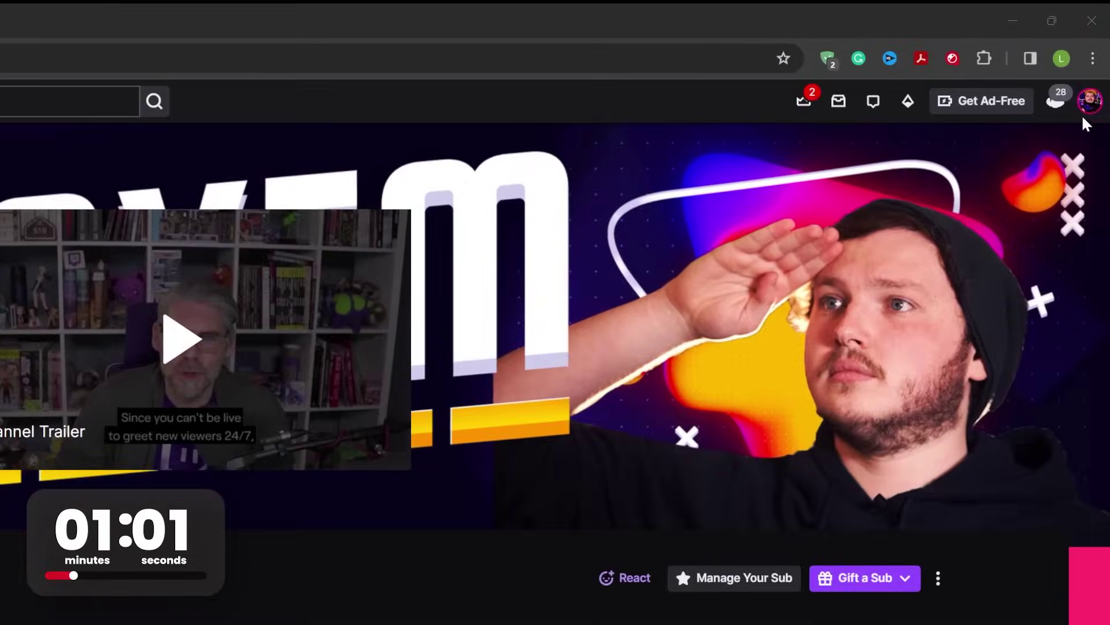
Go from the profile menu through Creator Dashboard to Stream Manager and open Edit Stream Info
{"action": "left_click", "coordinate": [1090, 48]}
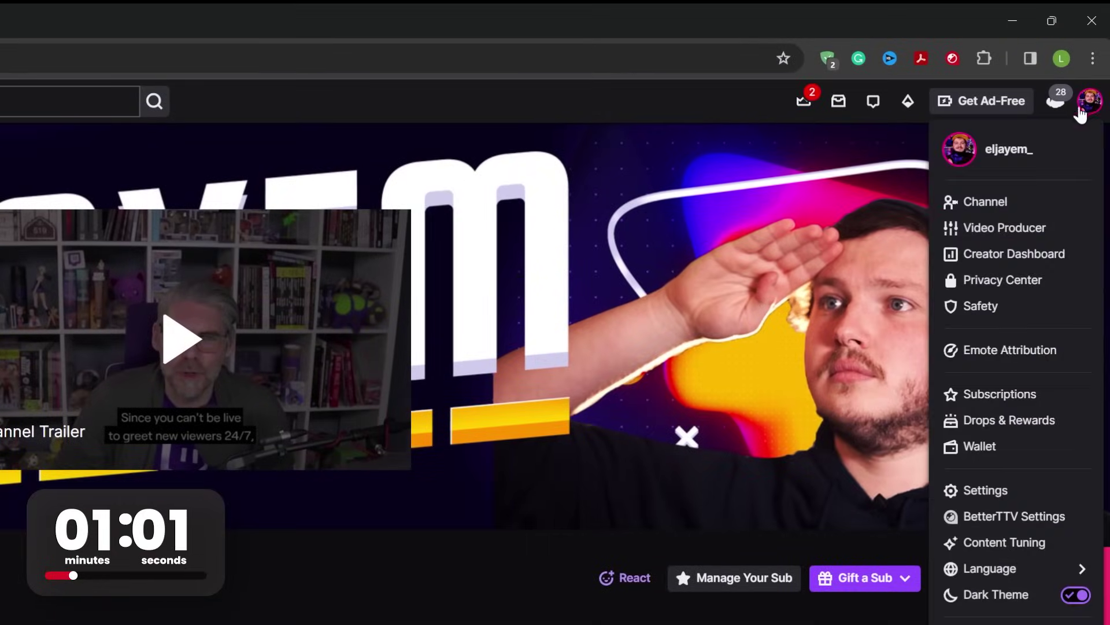
{"action": "left_click", "coordinate": [990, 256]}
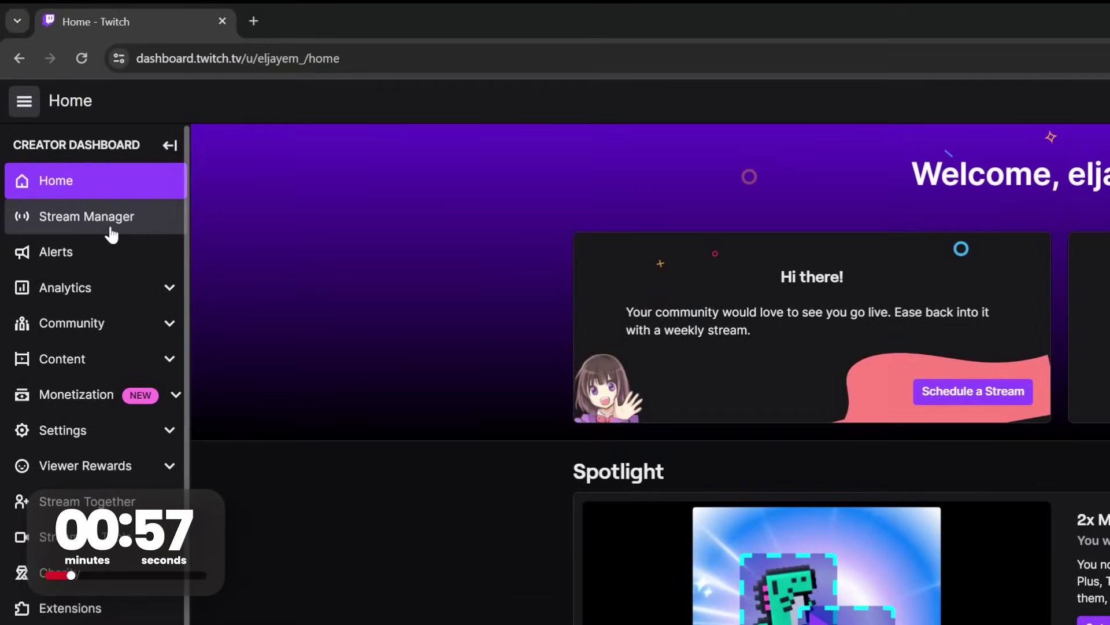
{"action": "left_click", "coordinate": [104, 218]}
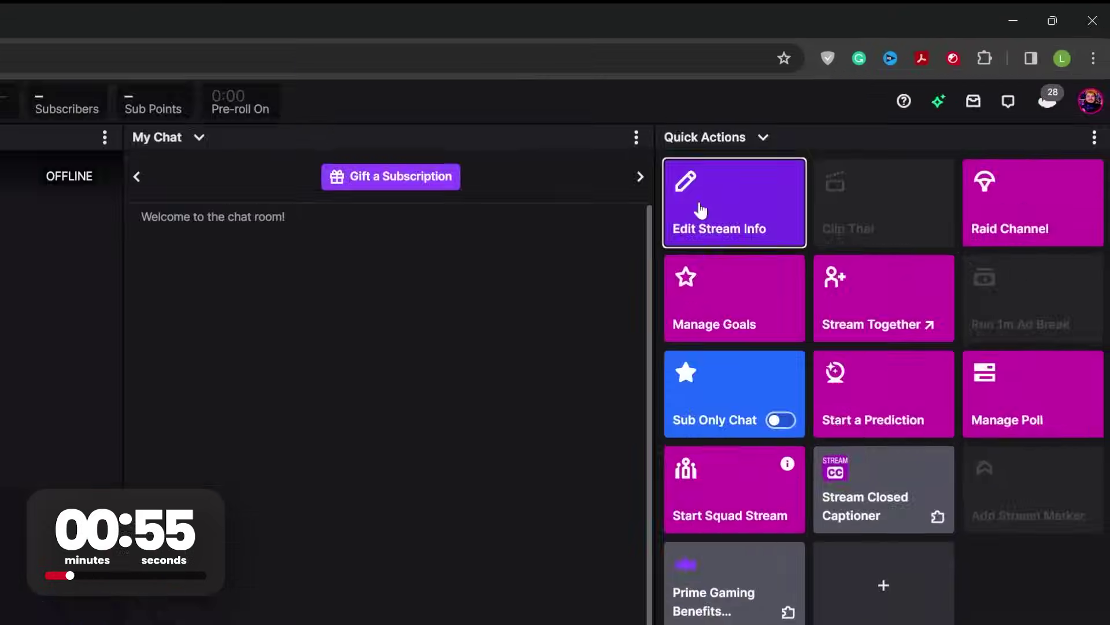
{"action": "left_click", "coordinate": [917, 110]}
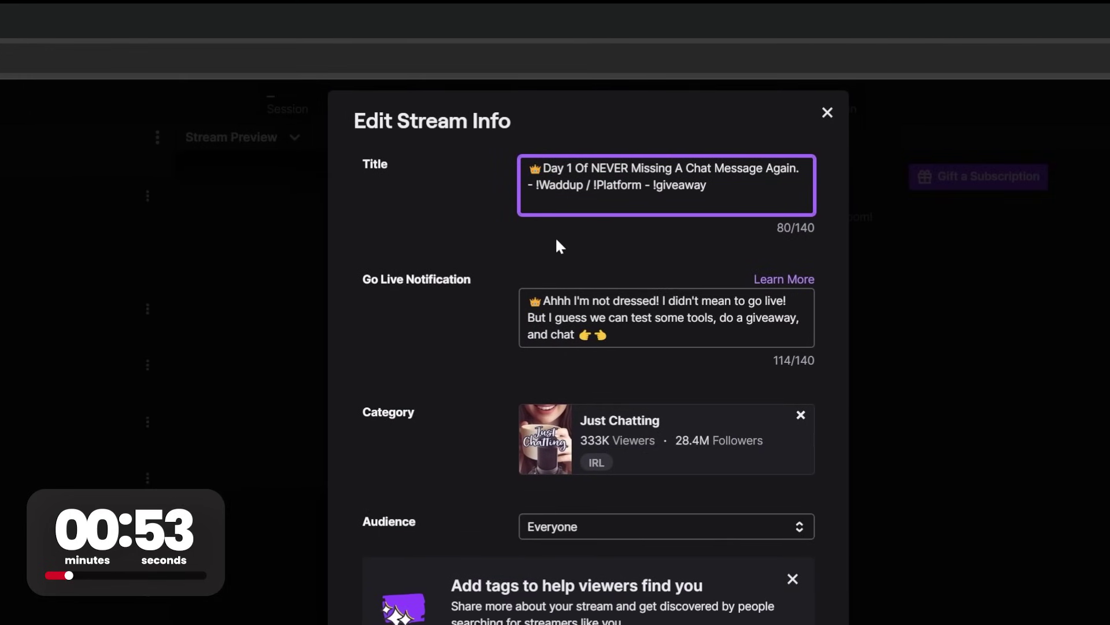